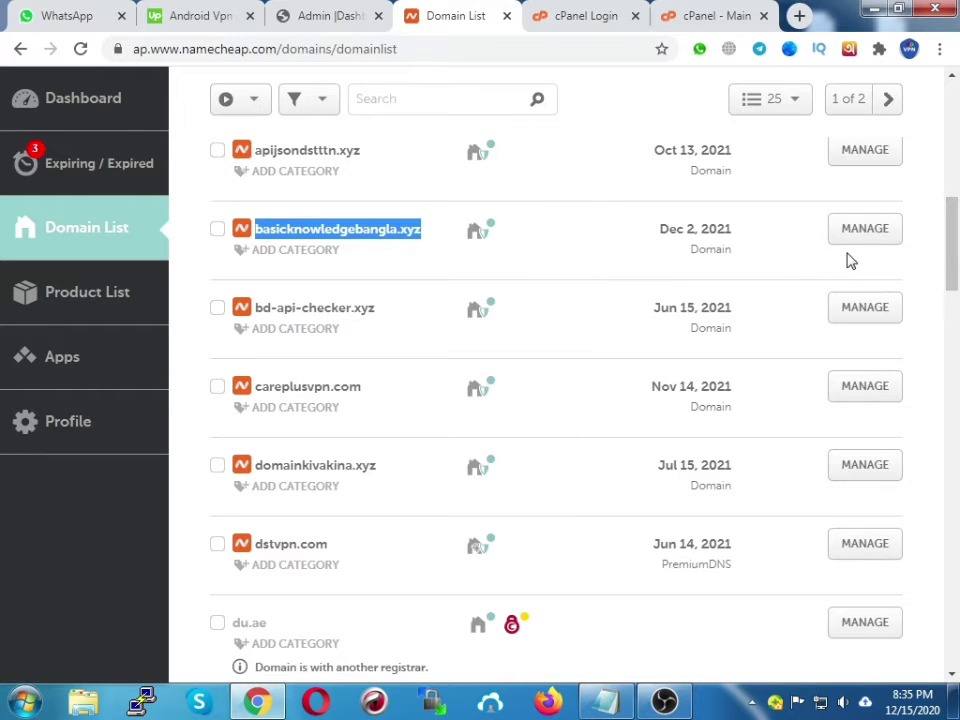
Open the management page of basicknowledgebangla.xyz and choose Custom DNS as its nameserver type.
{"action": "left_click", "coordinate": [859, 237]}
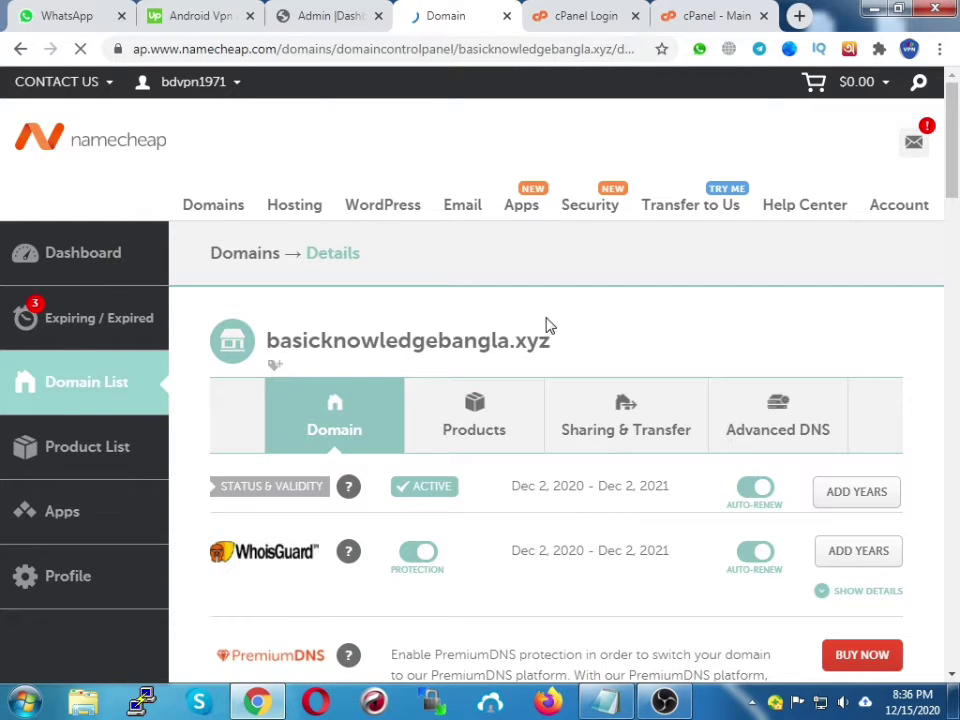
{"action": "scroll", "coordinate": [547, 325], "scroll_direction": "down", "scroll_amount": 3}
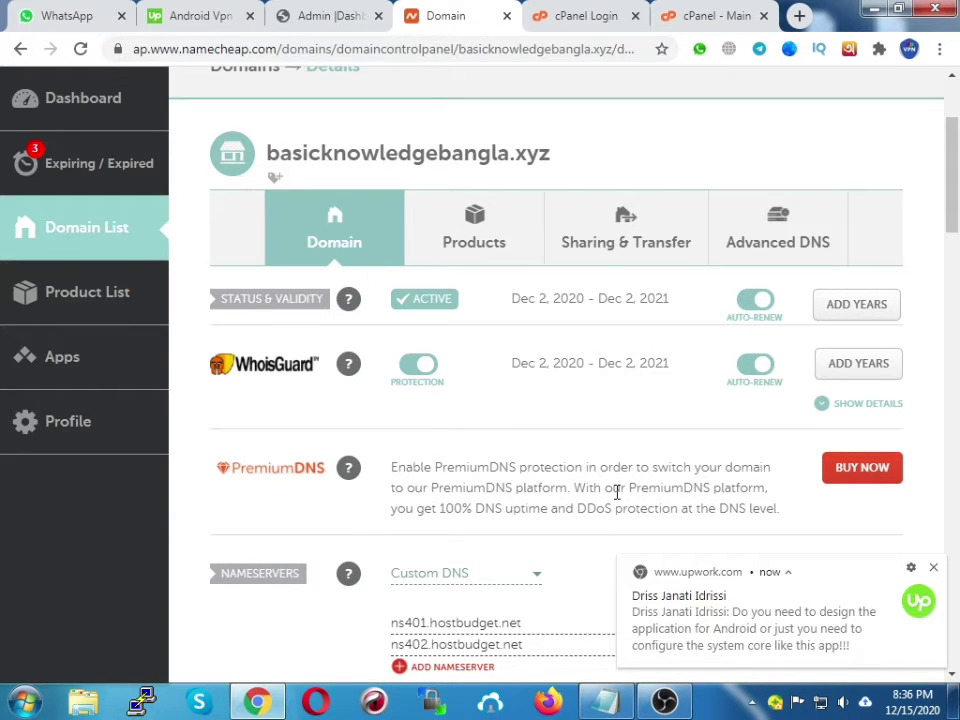
{"action": "scroll", "coordinate": [617, 492], "scroll_direction": "down", "scroll_amount": 1}
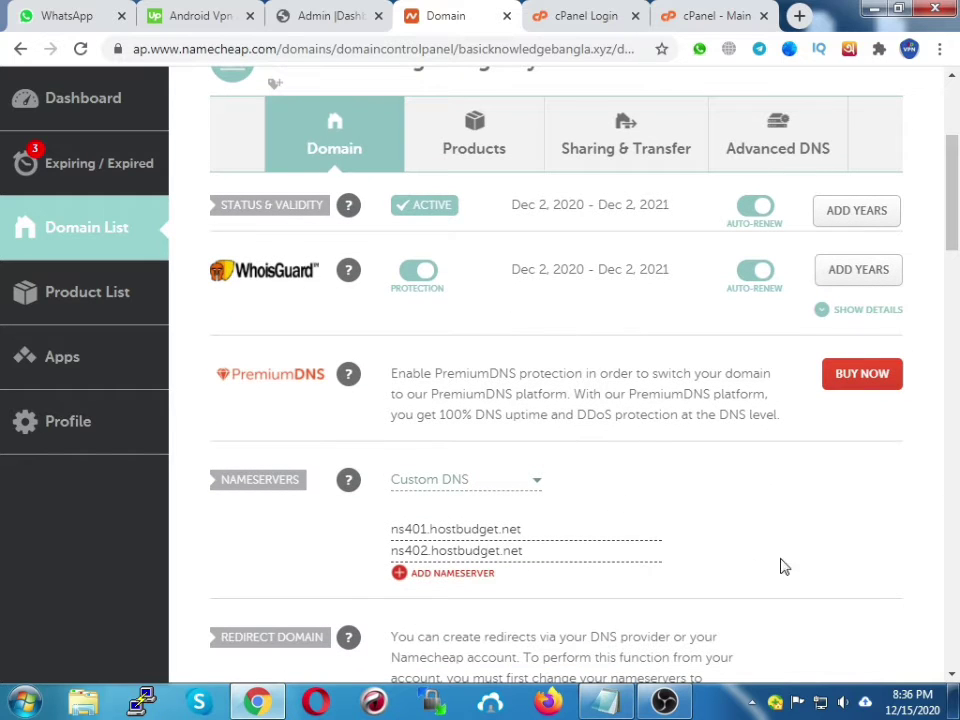
{"action": "left_click", "coordinate": [520, 485]}
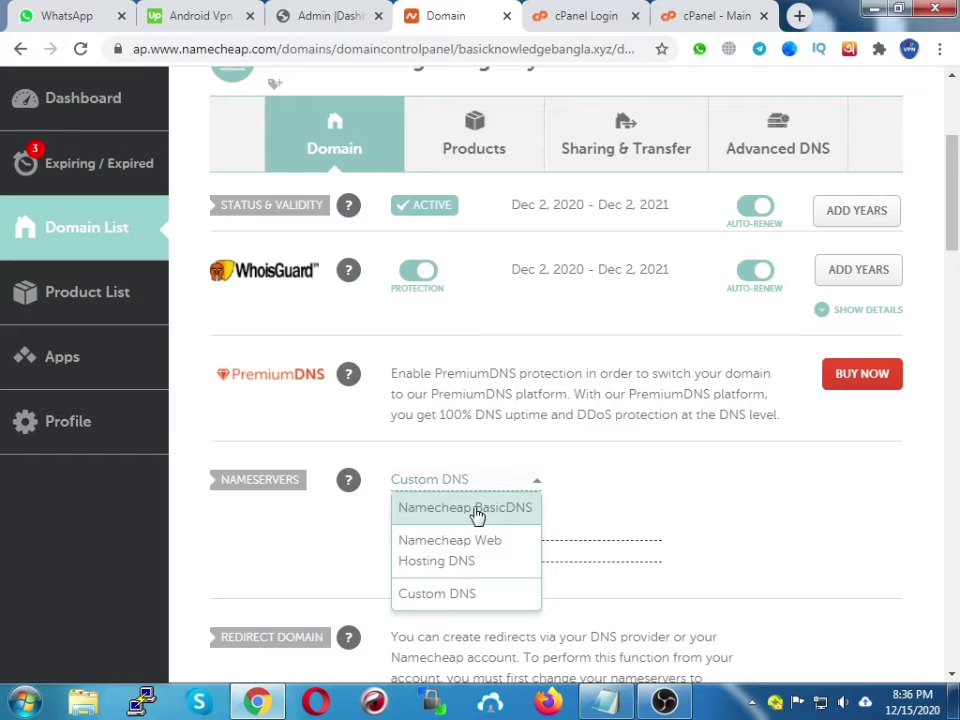
{"action": "left_click", "coordinate": [439, 592]}
Clear both existing custom nameserver entries of the domain.
{"action": "left_click_drag", "start_coordinate": [551, 528], "coordinate": [365, 536]}
{"action": "key", "text": "BackSpace"}
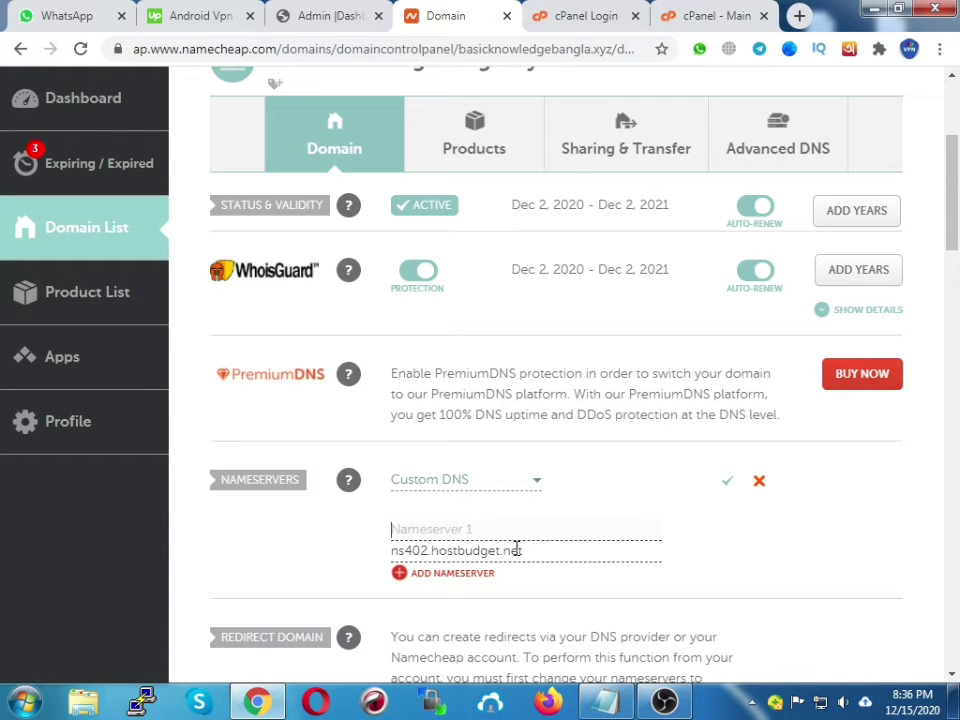
{"action": "left_click_drag", "start_coordinate": [508, 551], "coordinate": [394, 551]}
{"action": "key", "text": "BackSpace"}
{"action": "left_click", "coordinate": [468, 524]}
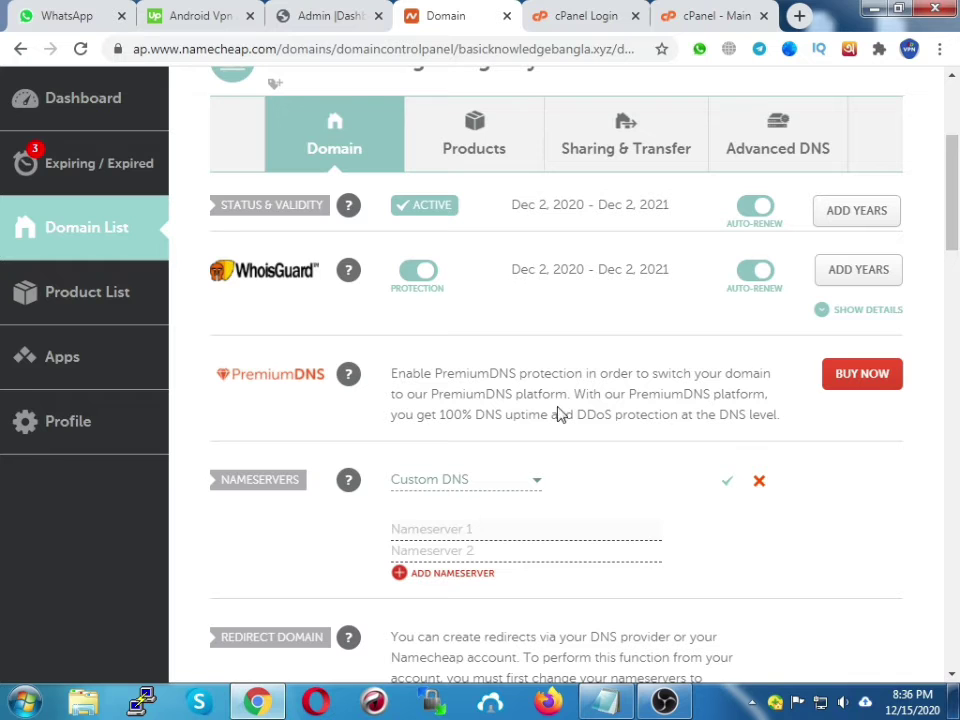
Switch to the cPanel main page, save the login in the browser and dismiss the compromised-passwords notice.
{"action": "left_click", "coordinate": [712, 15]}
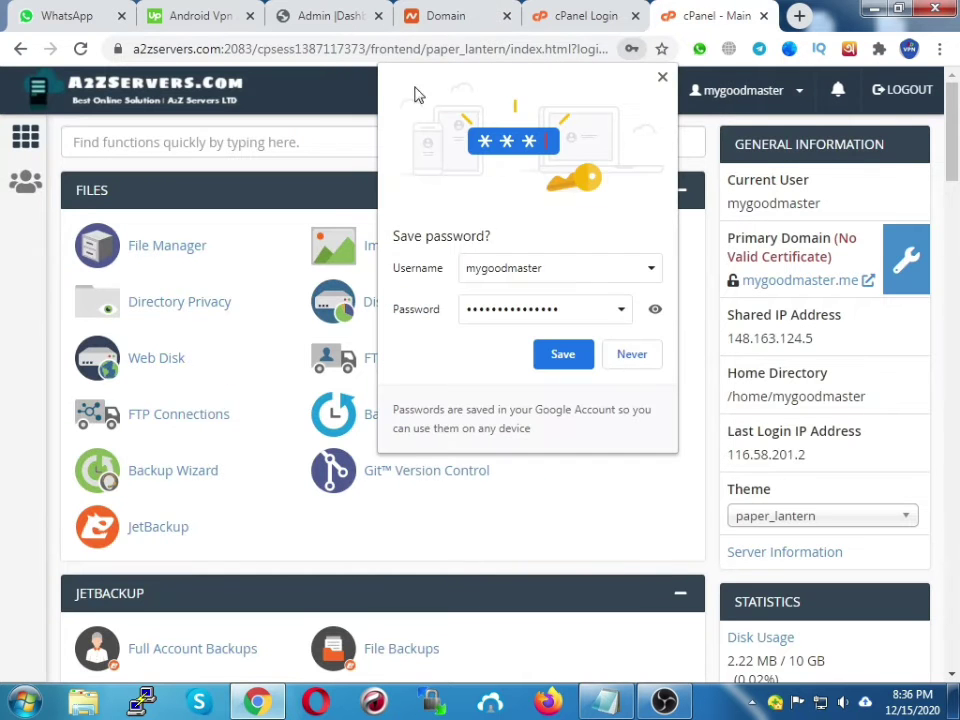
{"action": "left_click", "coordinate": [576, 362]}
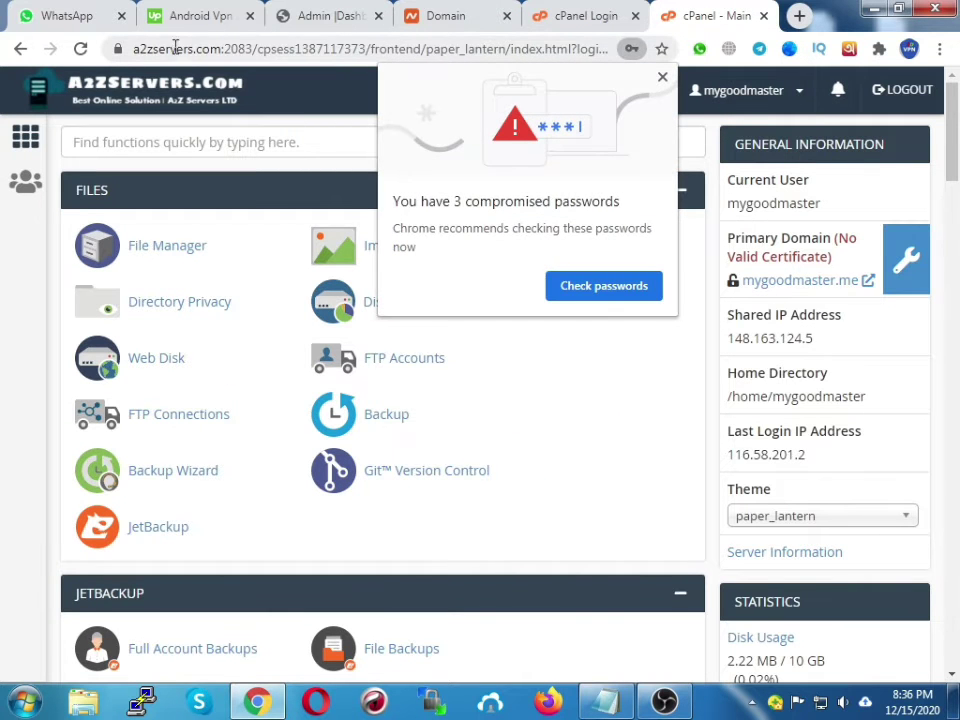
{"action": "left_click", "coordinate": [660, 77]}
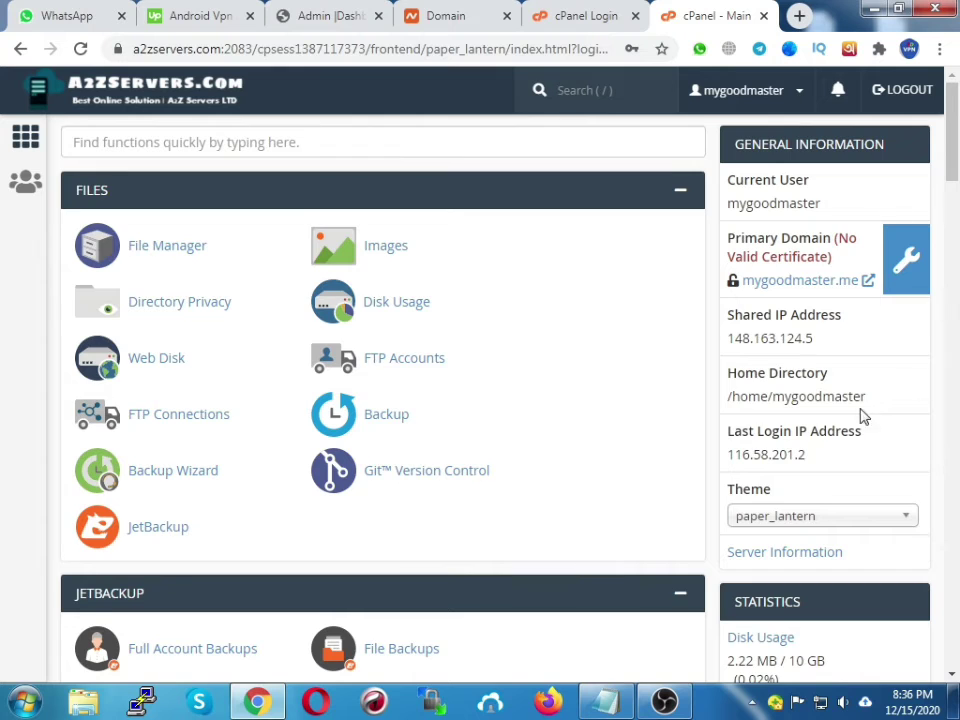
{"action": "scroll", "coordinate": [724, 412], "scroll_direction": "down", "scroll_amount": 10}
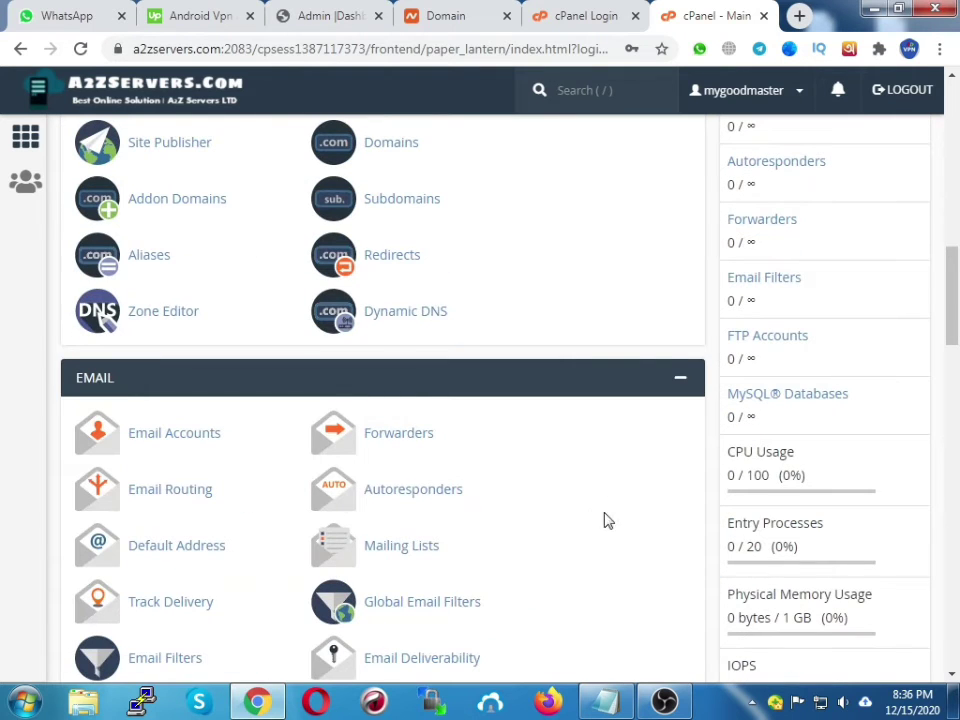
{"action": "scroll", "coordinate": [606, 518], "scroll_direction": "up", "scroll_amount": 15}
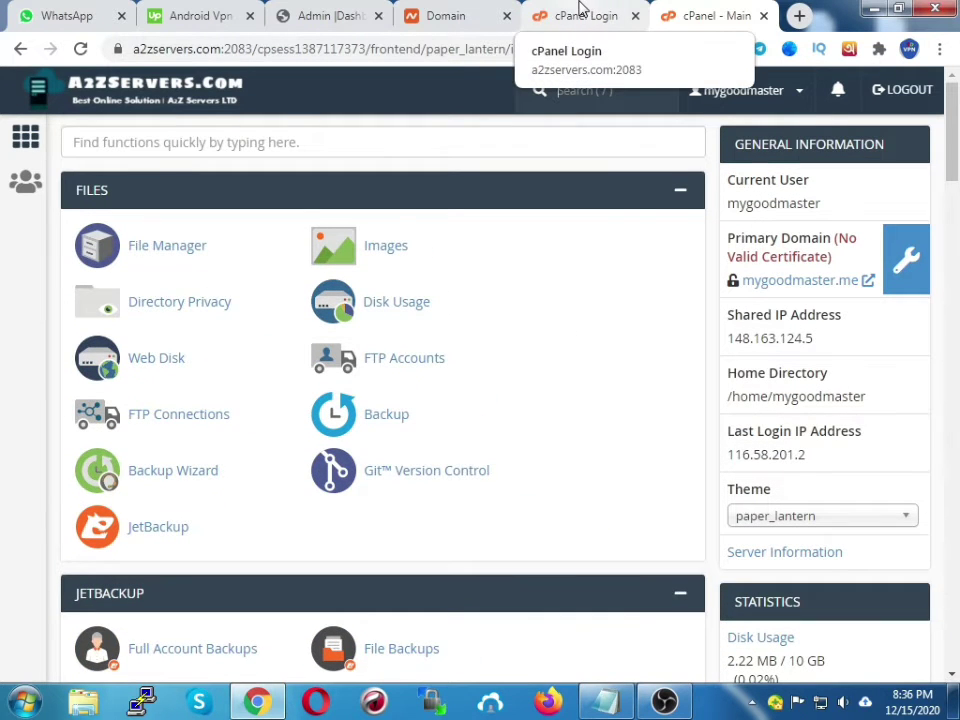
Back on the Namecheap domain page, reuse the first nameserver usm11.noc41.com to set Nameserver 2 to usm12.noc41.com and save both.
{"action": "left_click", "coordinate": [445, 15]}
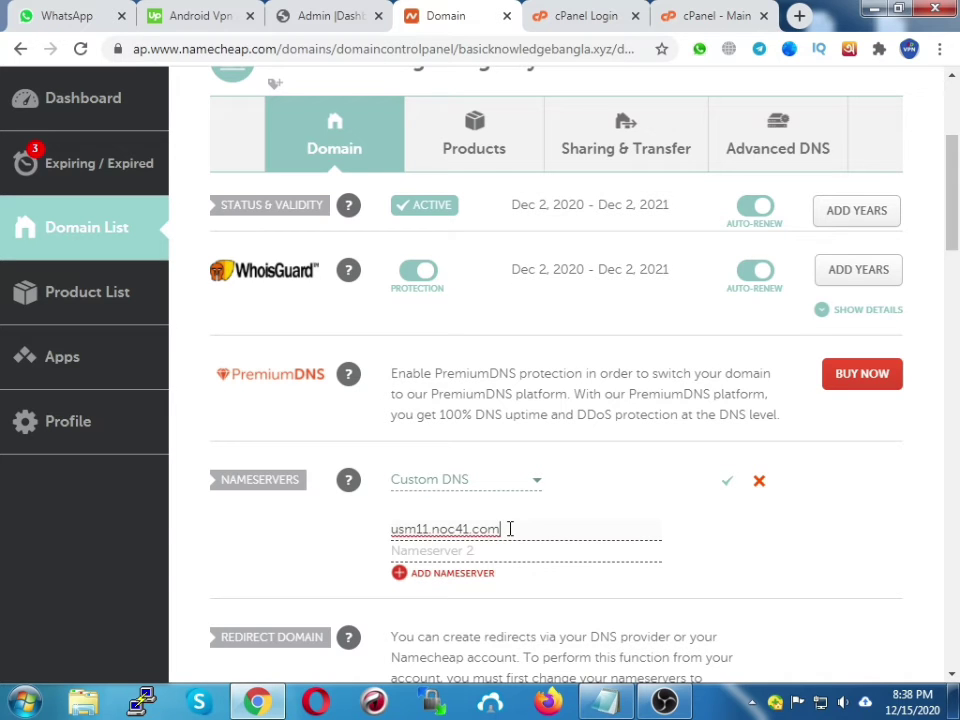
{"action": "key", "text": "ctrl+a"}
{"action": "key", "text": "ctrl+c"}
{"action": "left_click", "coordinate": [512, 551]}
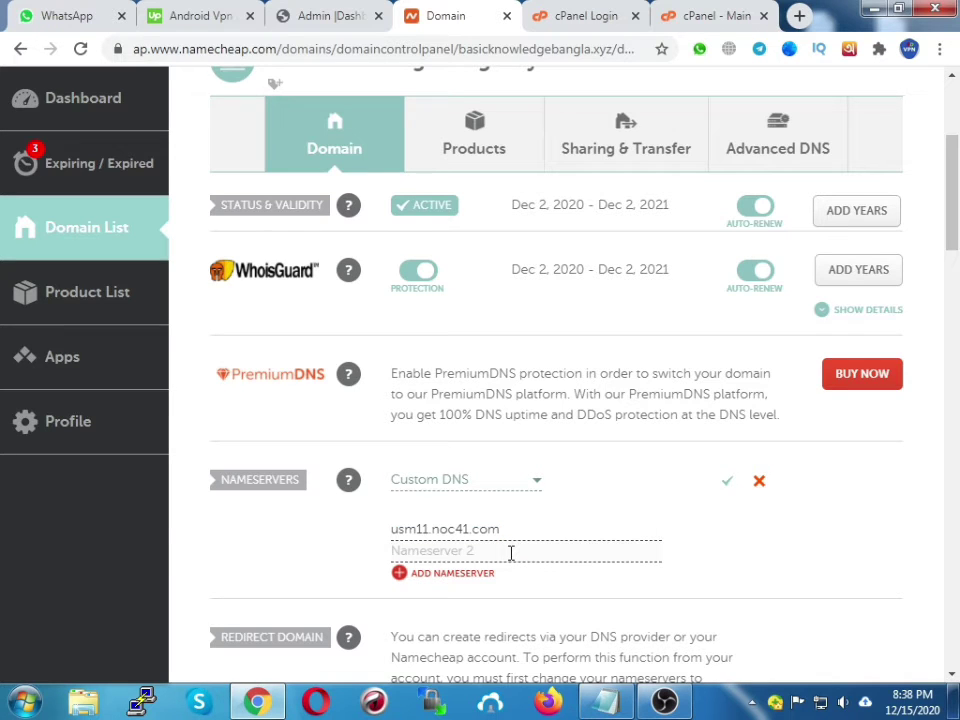
{"action": "key", "text": "ctrl+v"}
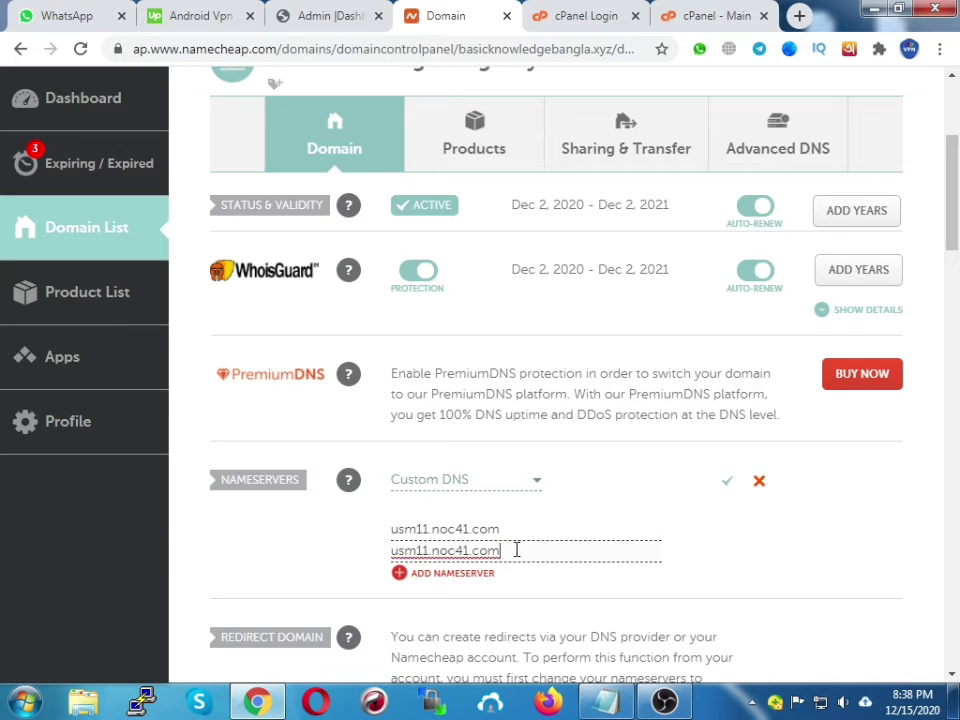
{"action": "left_click", "coordinate": [428, 549]}
{"action": "key", "text": "BackSpace"}
{"action": "type", "text": "2"}
{"action": "left_click", "coordinate": [726, 484]}
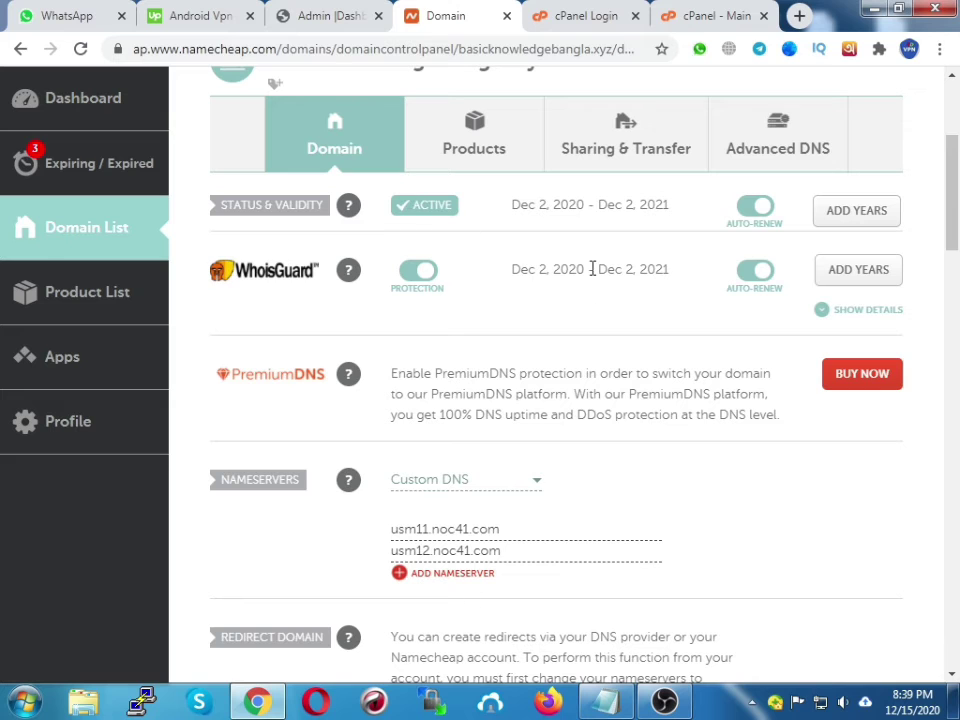
Close the expired cPanel login page and open Addon Domains in the active cPanel session.
{"action": "left_click", "coordinate": [588, 12]}
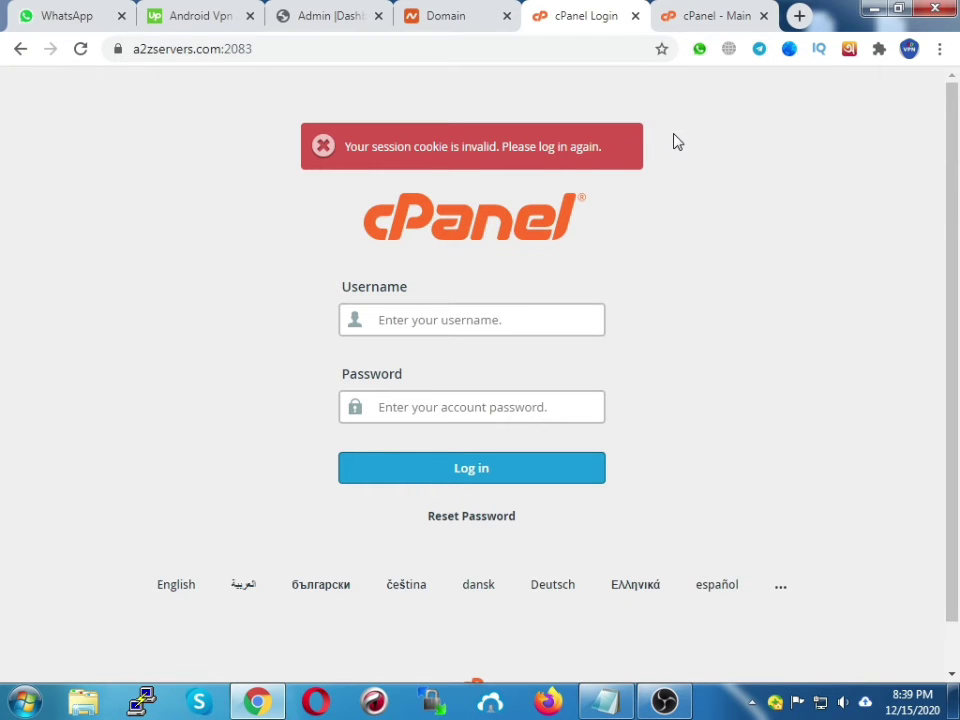
{"action": "left_click", "coordinate": [635, 16]}
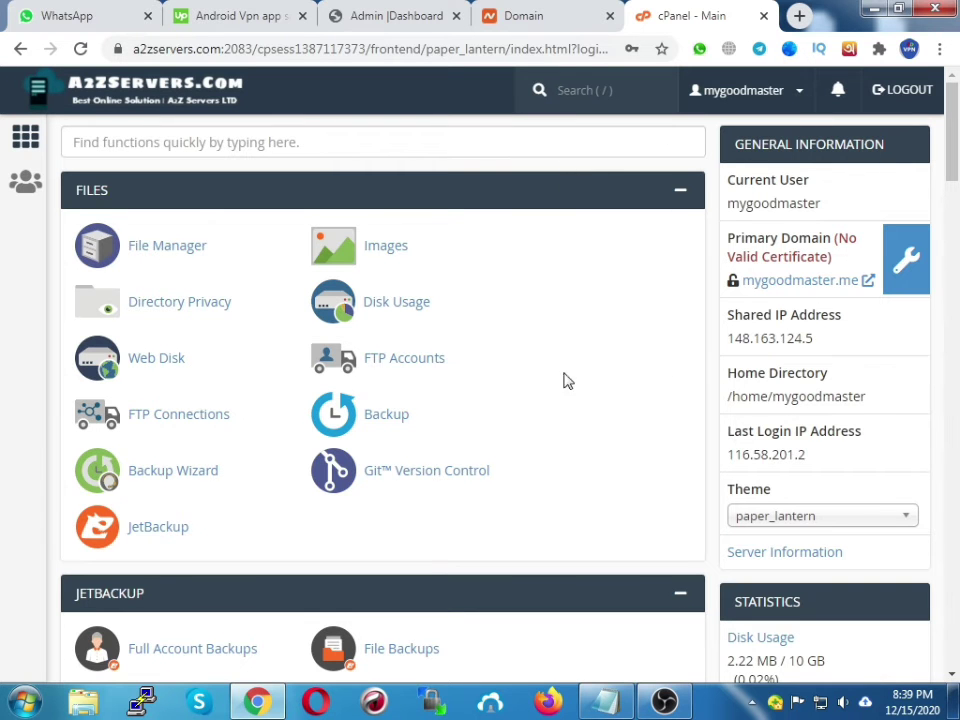
{"action": "scroll", "coordinate": [407, 326], "scroll_direction": "down", "scroll_amount": 20}
{"action": "scroll", "coordinate": [321, 401], "scroll_direction": "up", "scroll_amount": 5}
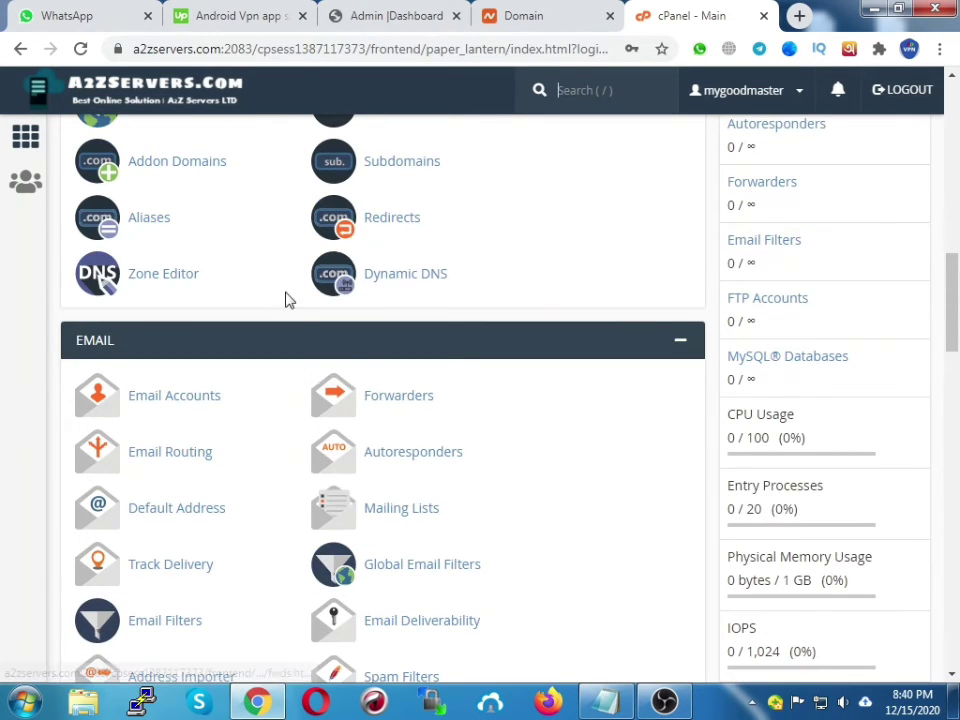
{"action": "scroll", "coordinate": [303, 316], "scroll_direction": "up", "scroll_amount": 3}
{"action": "scroll", "coordinate": [305, 375], "scroll_direction": "down", "scroll_amount": 1}
{"action": "scroll", "coordinate": [305, 375], "scroll_direction": "down", "scroll_amount": 1}
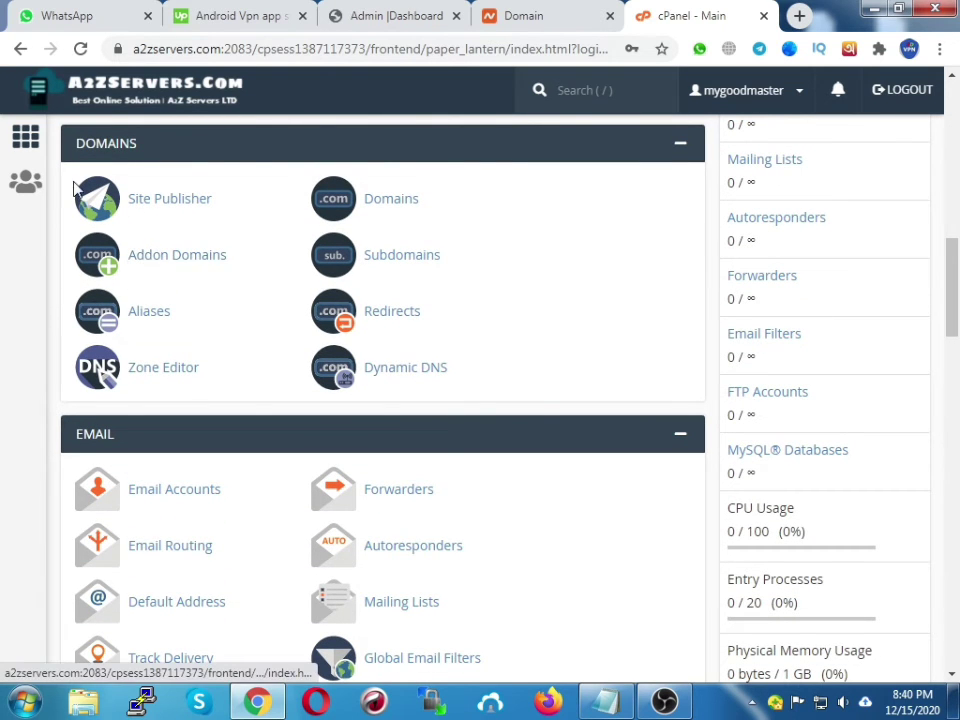
{"action": "left_click", "coordinate": [195, 260]}
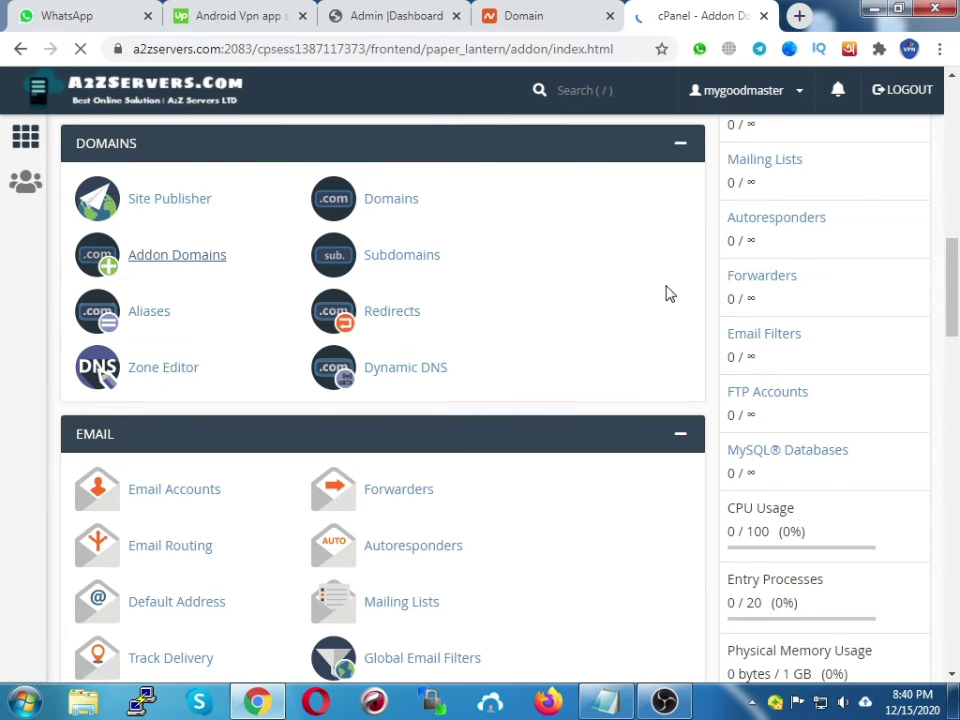
Copy the domain name basicknowledgebangla.xyz from its Namecheap details page.
{"action": "left_click", "coordinate": [535, 14]}
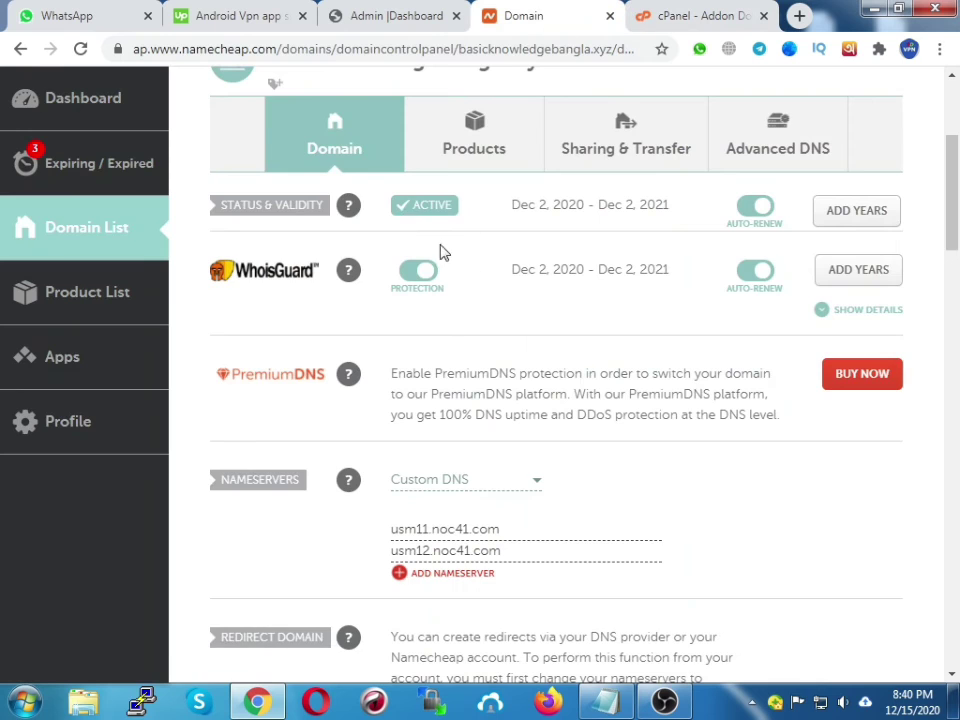
{"action": "left_click_drag", "start_coordinate": [553, 341], "coordinate": [266, 341]}
{"action": "right_click", "coordinate": [268, 340]}
{"action": "left_click", "coordinate": [304, 356]}
Create the addon domain basicknowledgebangla.xyz in cPanel with the automatically filled subdomain and document root.
{"action": "left_click", "coordinate": [670, 20]}
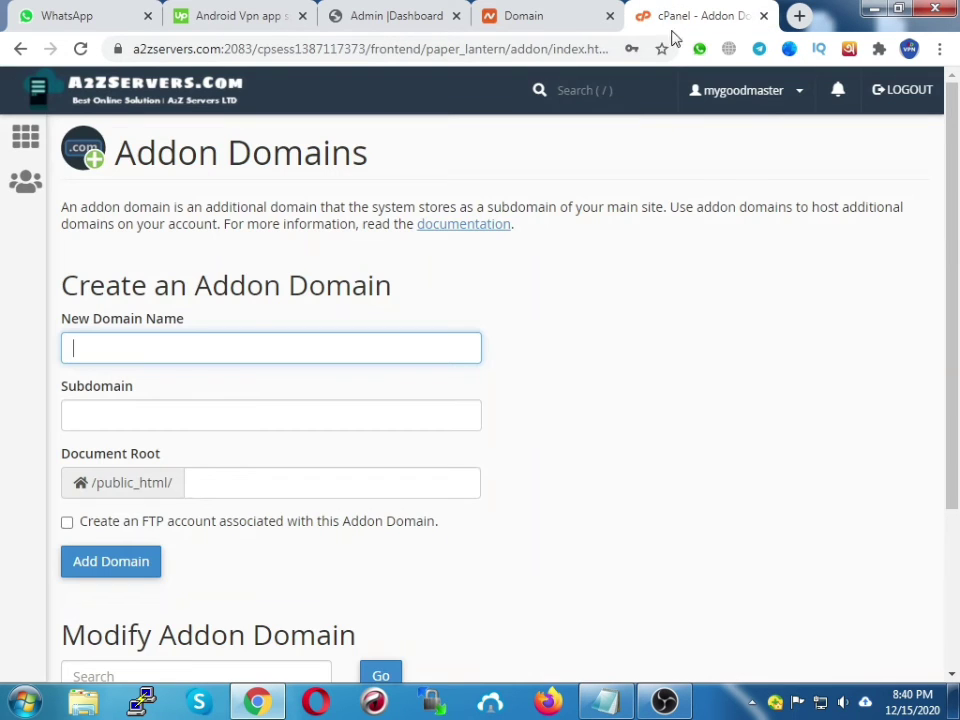
{"action": "key", "text": "ctrl+v"}
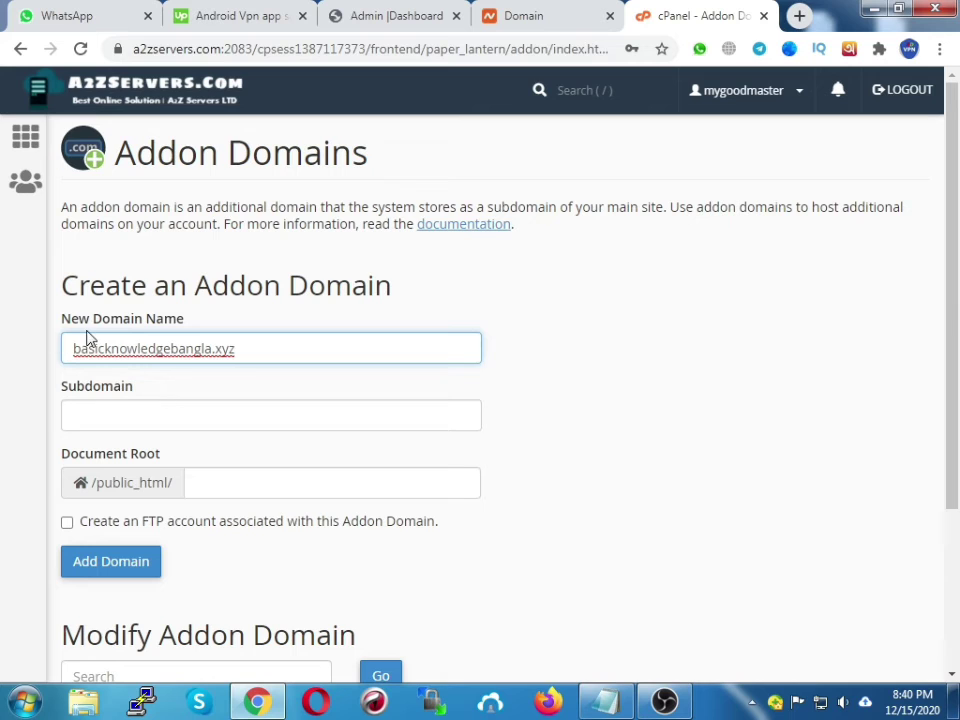
{"action": "left_click", "coordinate": [127, 416]}
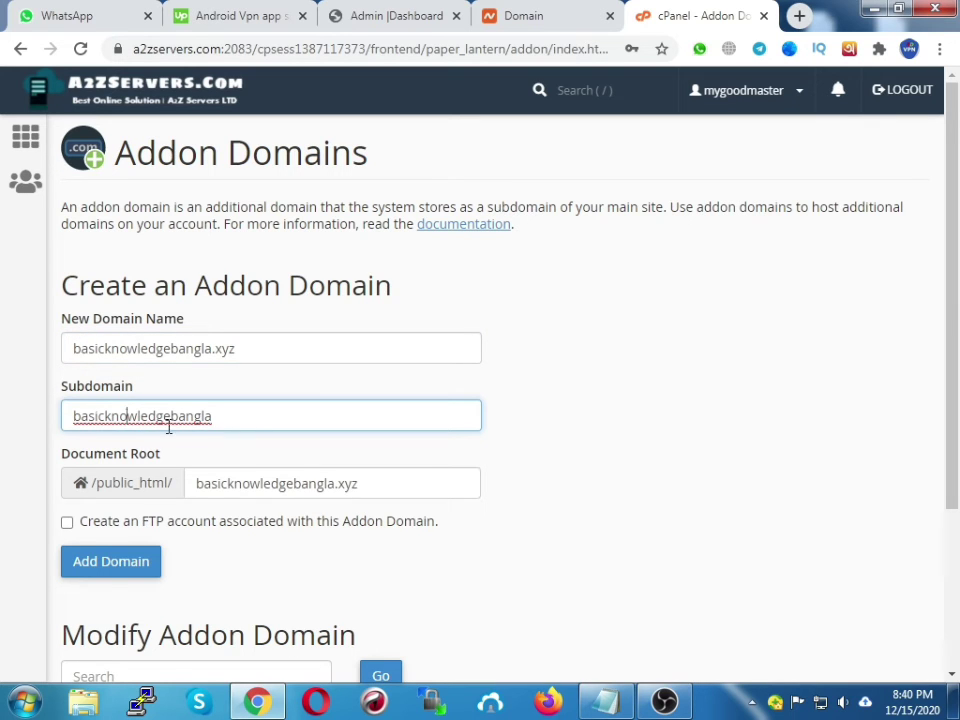
{"action": "left_click", "coordinate": [104, 570]}
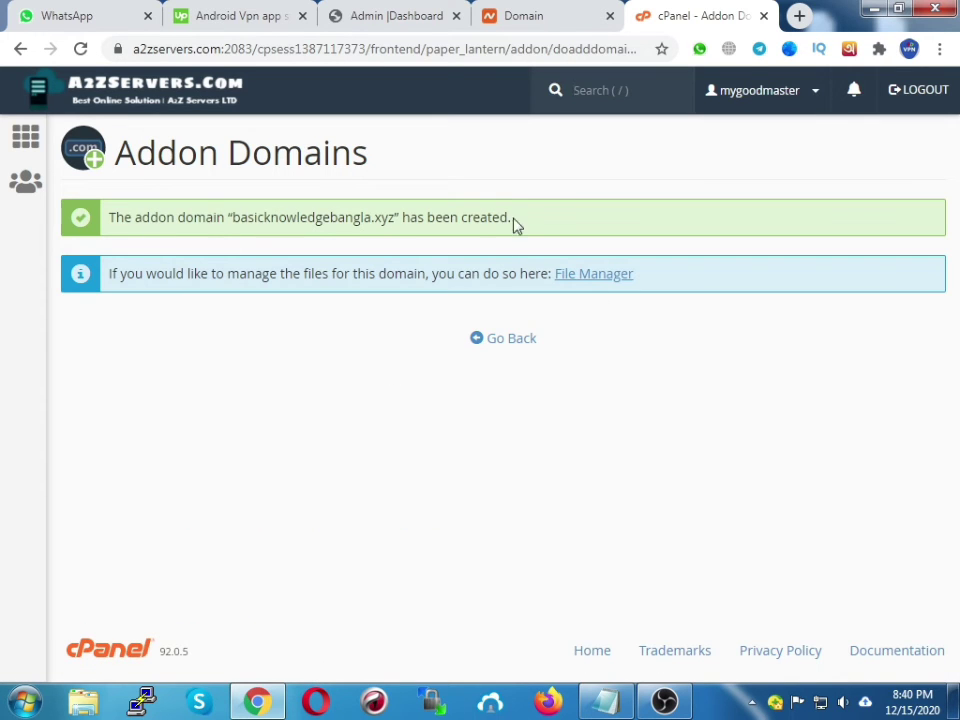
Open File Manager from the cPanel main page and go into the public_html/basicknowledgebangla.xyz folder.
{"action": "left_click", "coordinate": [587, 275]}
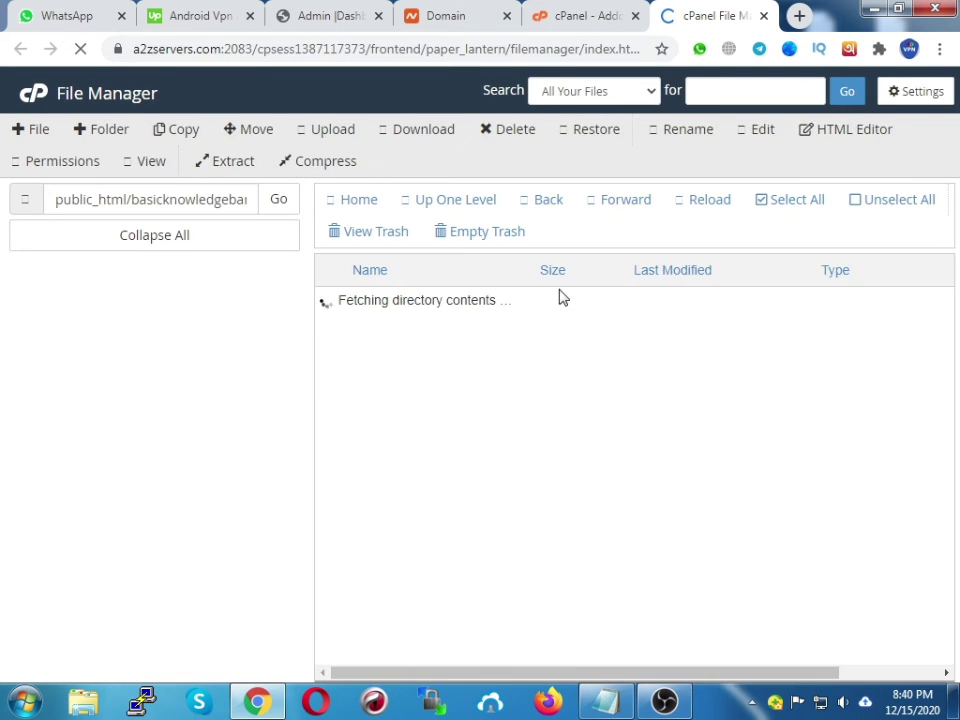
{"action": "left_click", "coordinate": [563, 10]}
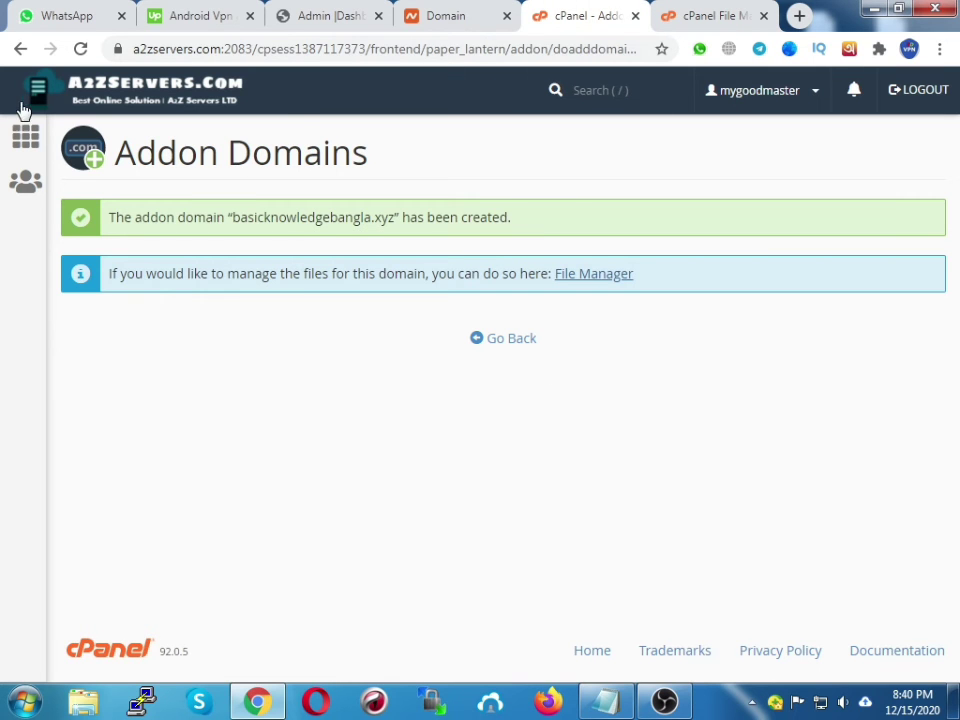
{"action": "left_click", "coordinate": [28, 72]}
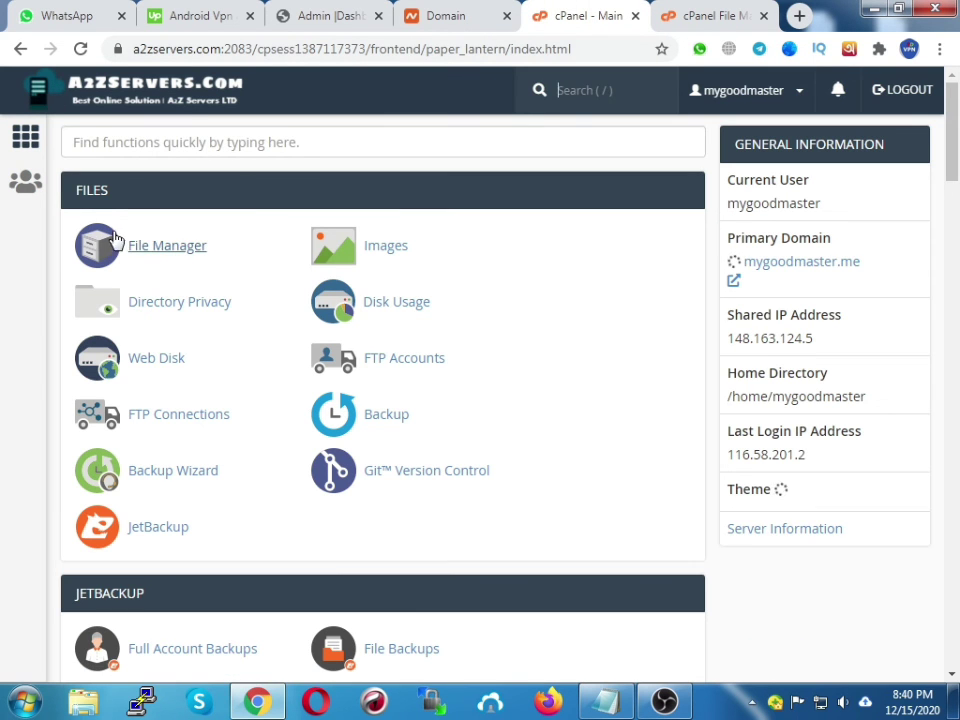
{"action": "left_click", "coordinate": [165, 253]}
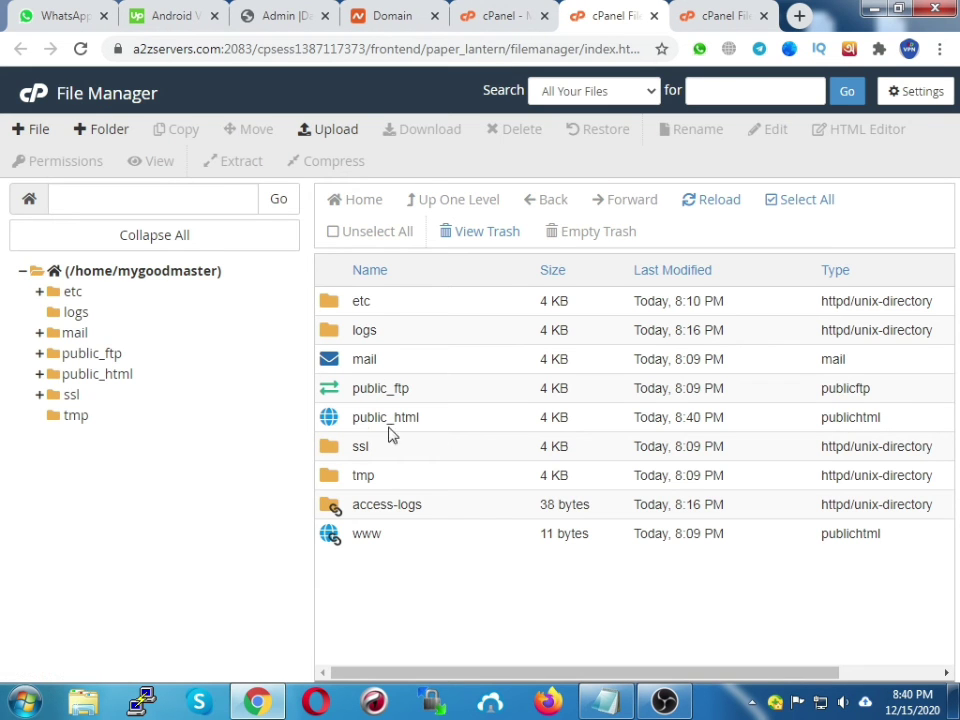
{"action": "double_click", "coordinate": [336, 424]}
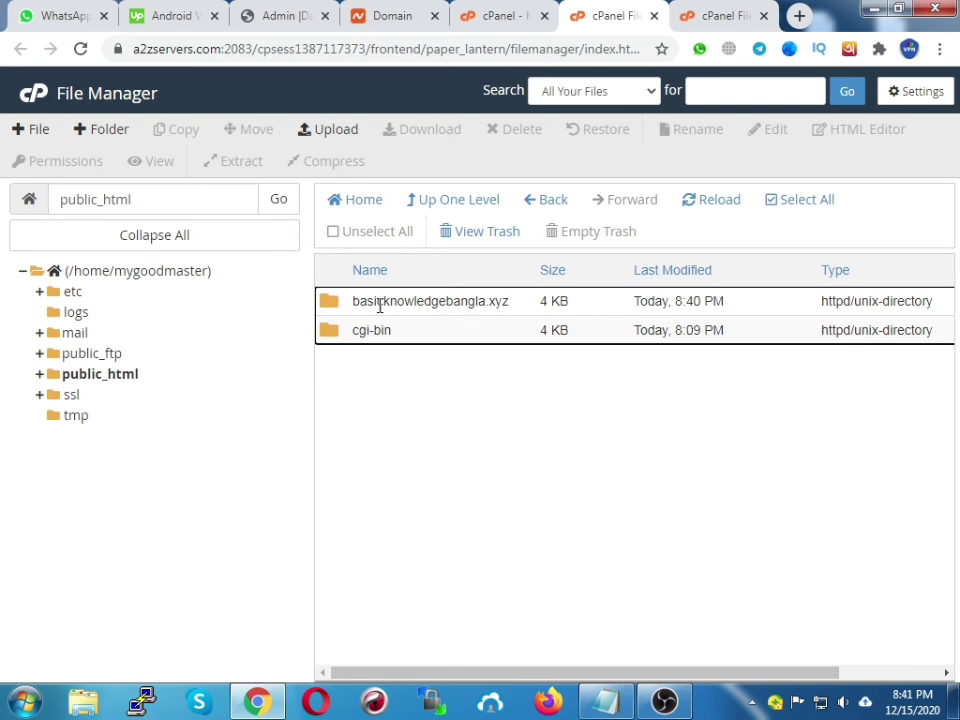
{"action": "double_click", "coordinate": [347, 307]}
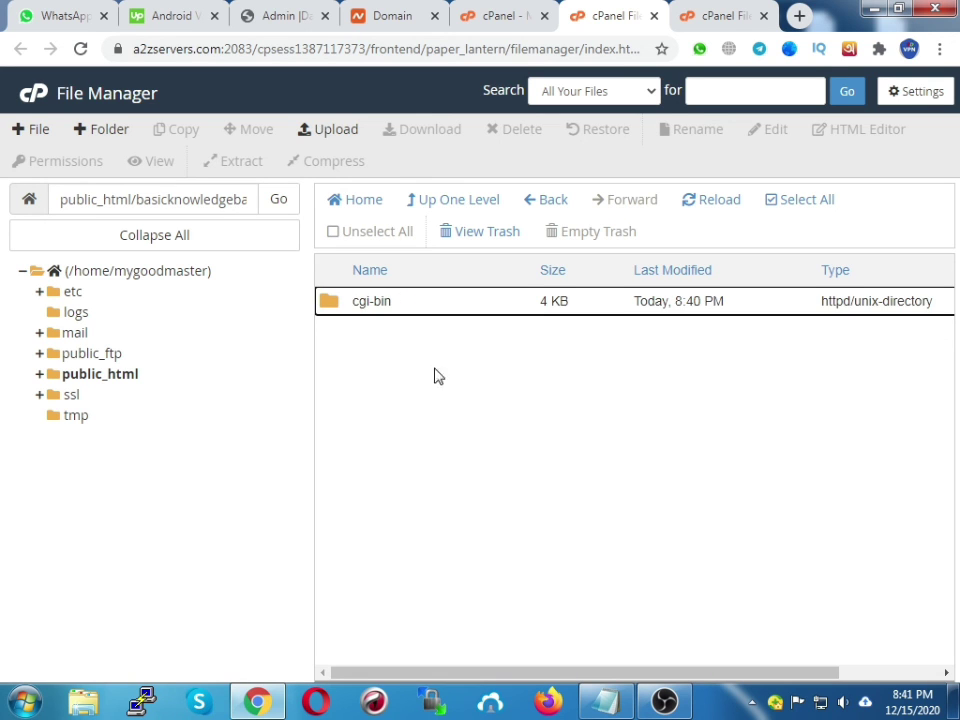
Try to delete the cgi-bin folder inside the basicknowledgebangla.xyz directory.
{"action": "left_click", "coordinate": [371, 305]}
{"action": "key", "text": "Delete"}
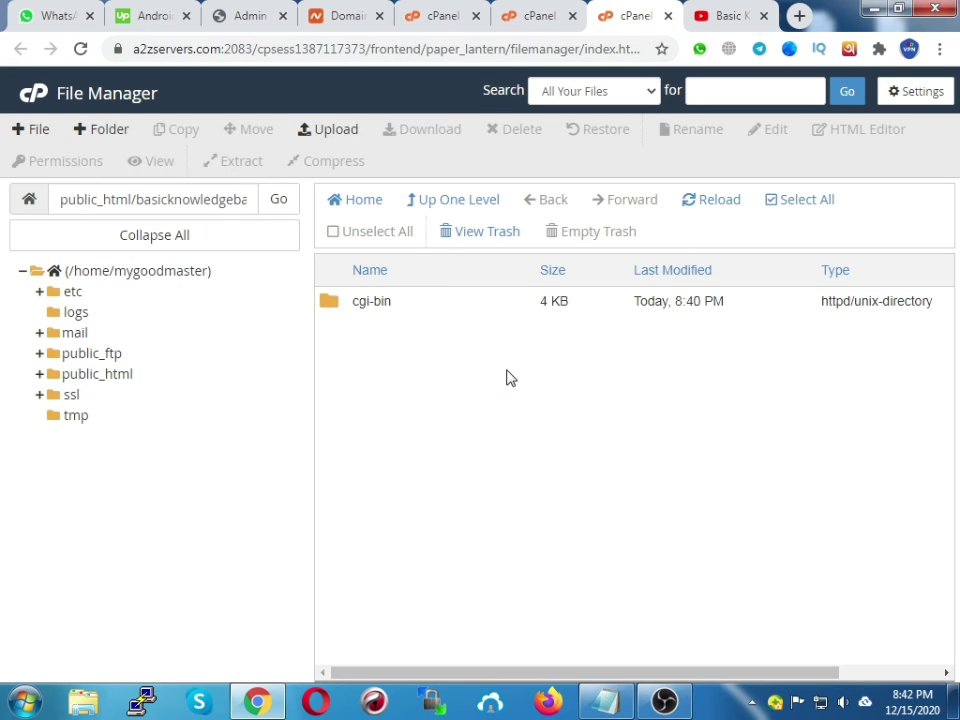